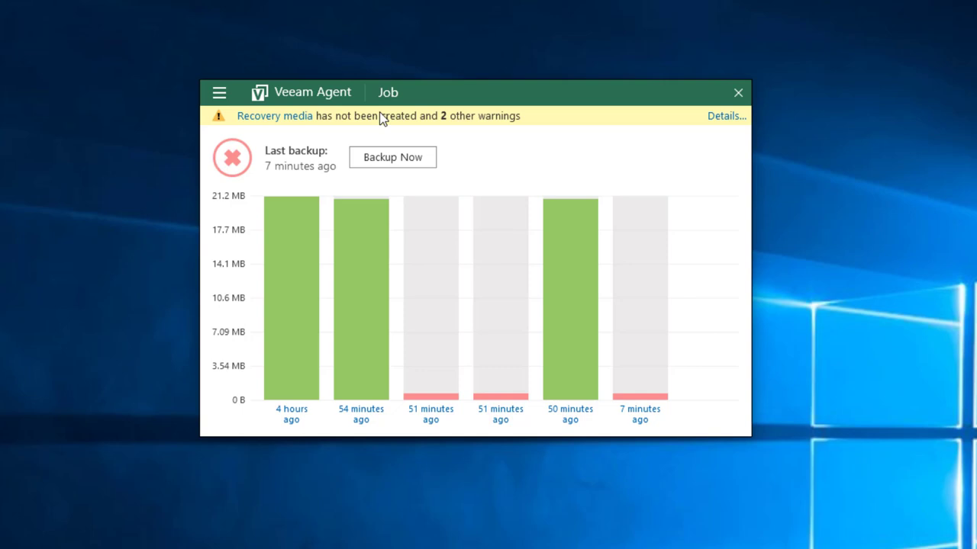
Open the existing backup job named Job for editing.
left_click(234, 92)
mouse_move(358, 162)
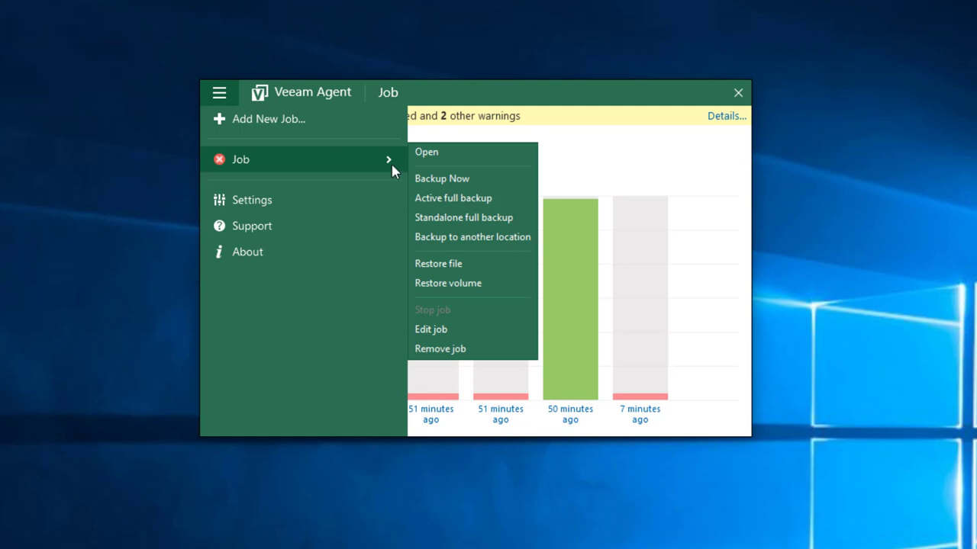
left_click(221, 98)
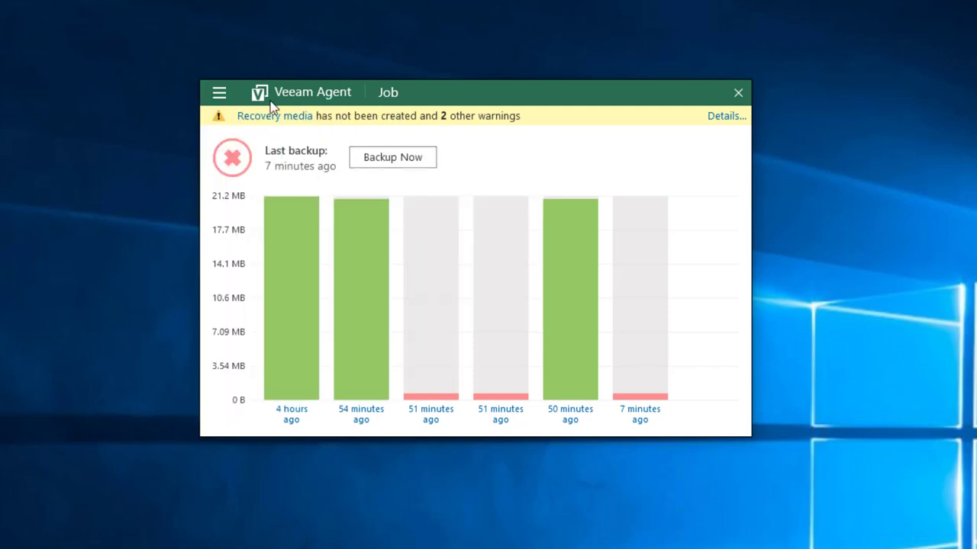
left_click(225, 97)
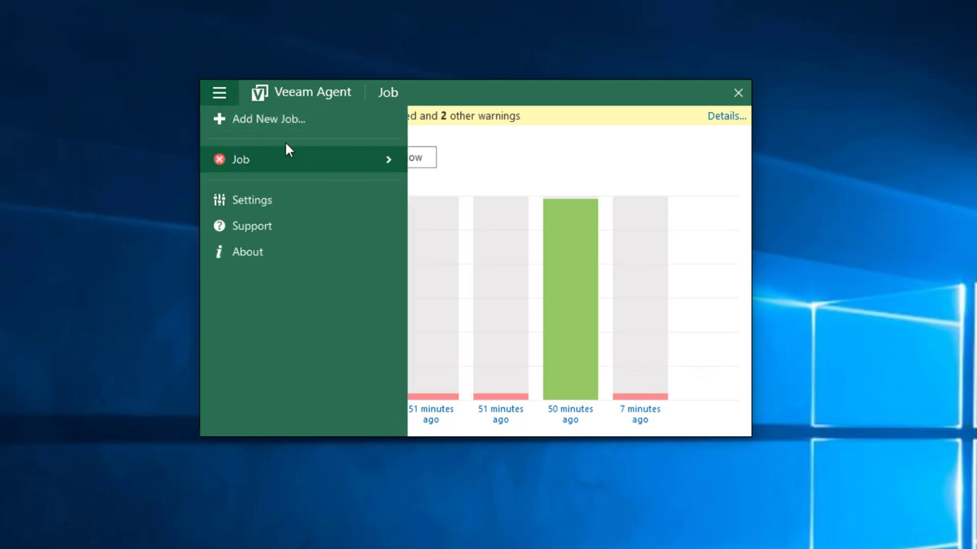
mouse_move(277, 164)
mouse_move(366, 161)
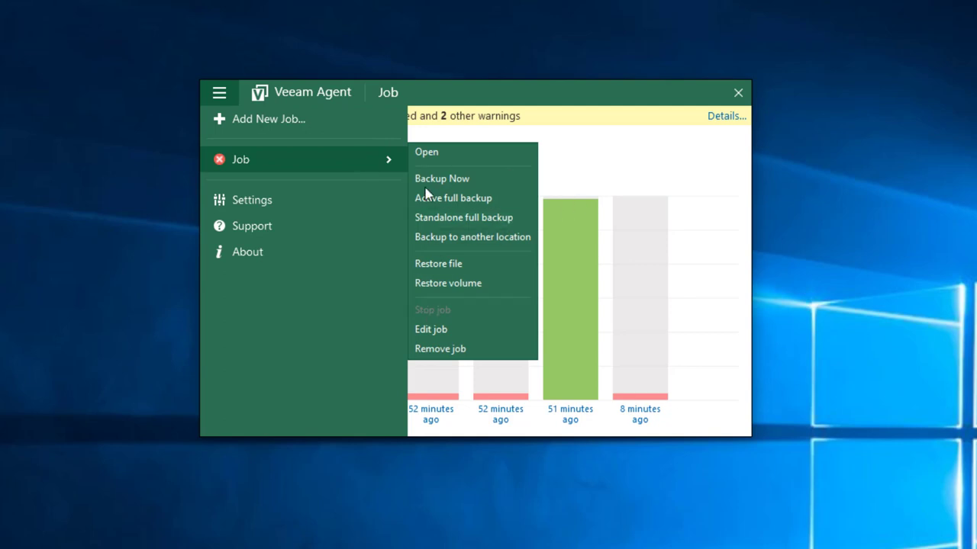
left_click(449, 328)
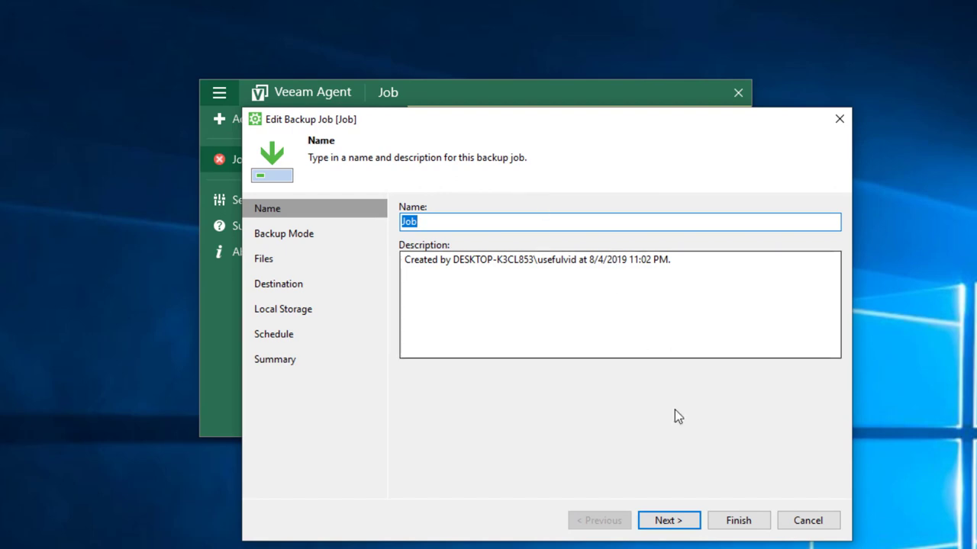
Keep the job's name and file level backup mode, and review which Local Disk (C:) folders are included in the backup.
left_click(668, 520)
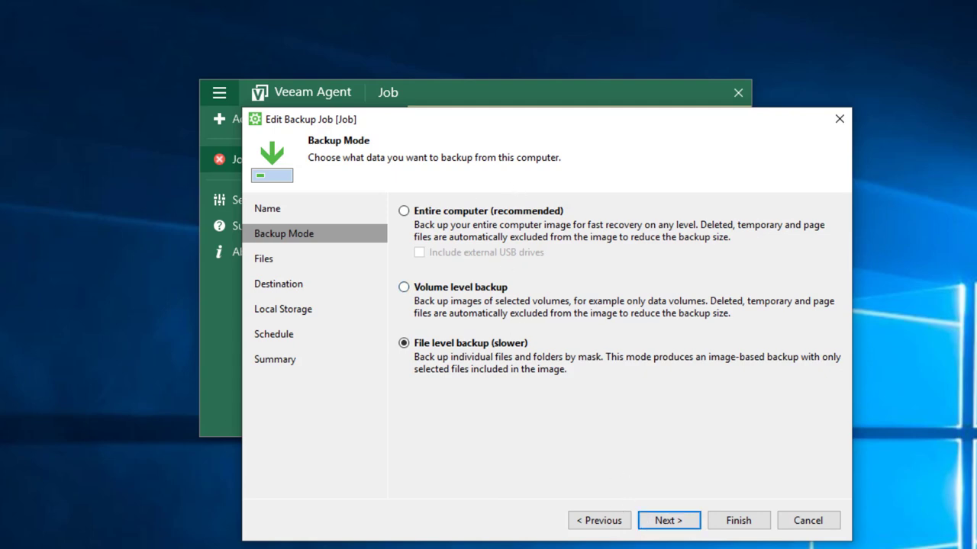
left_click(675, 527)
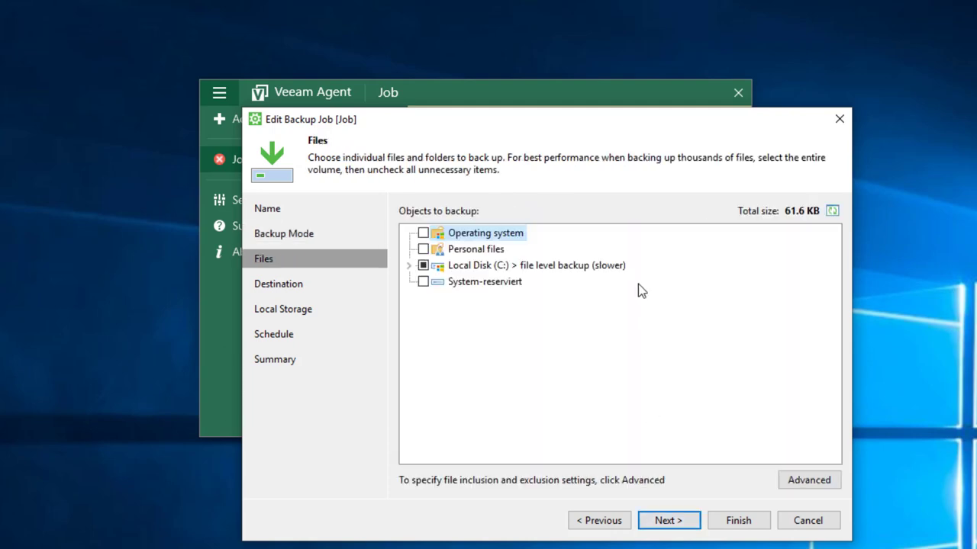
left_click(409, 267)
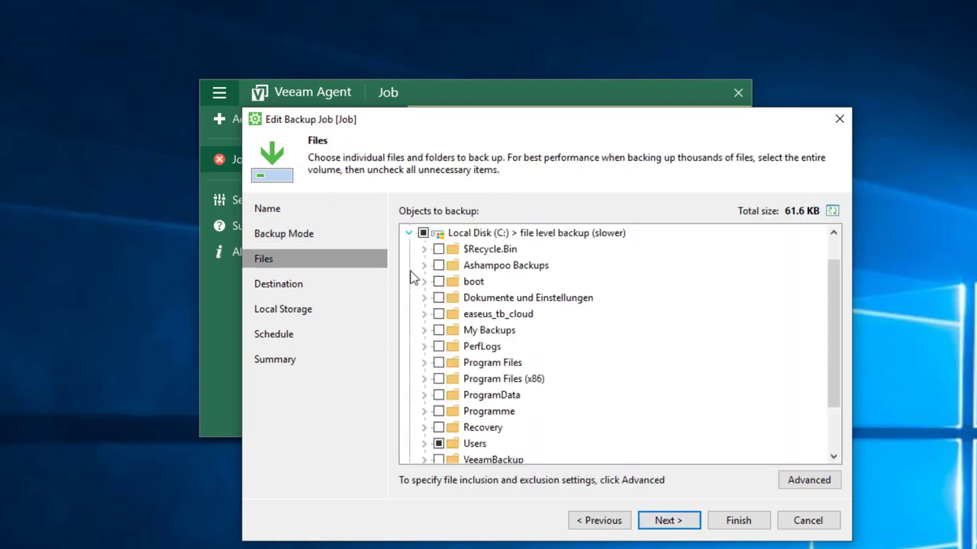
left_click(409, 235)
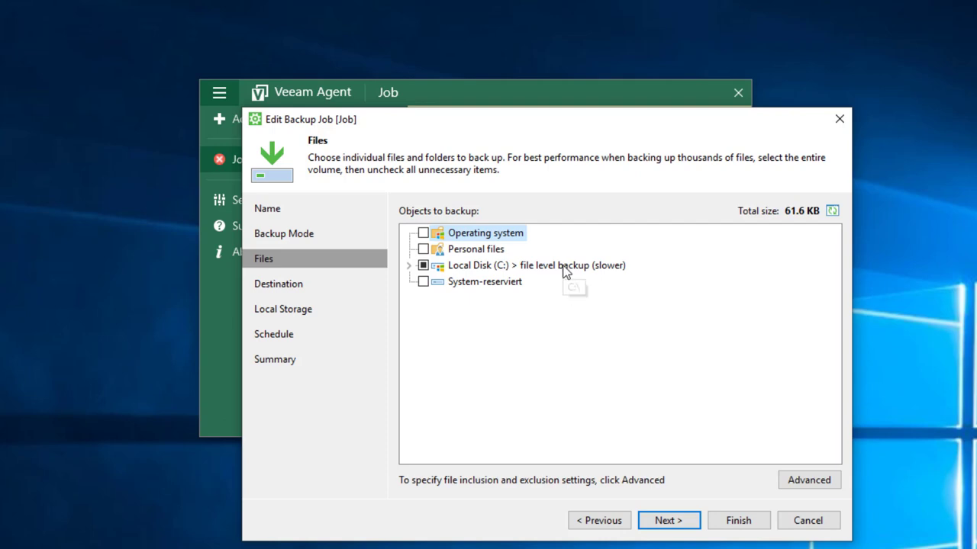
View the file inclusion and exclusion filters without changing them, and proceed to the destination settings.
left_click(809, 481)
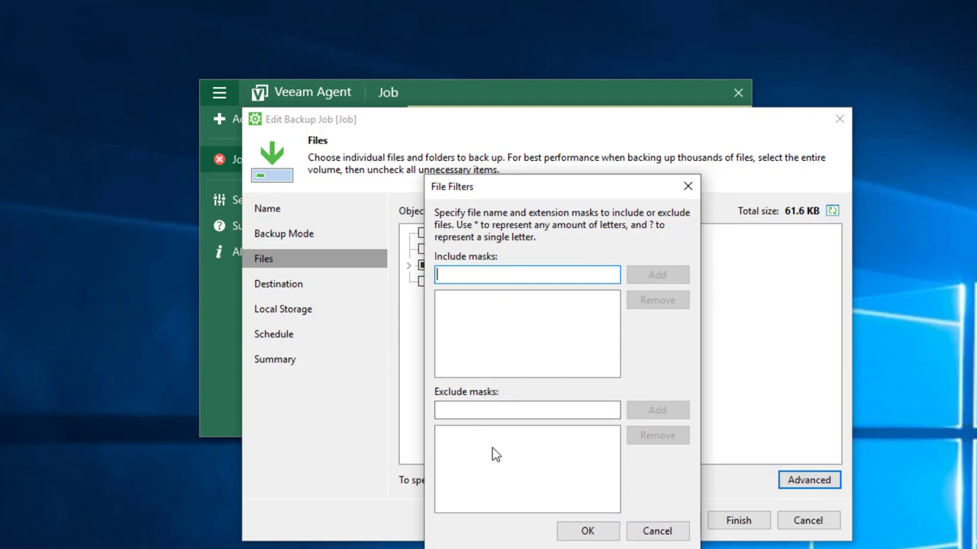
left_click(670, 536)
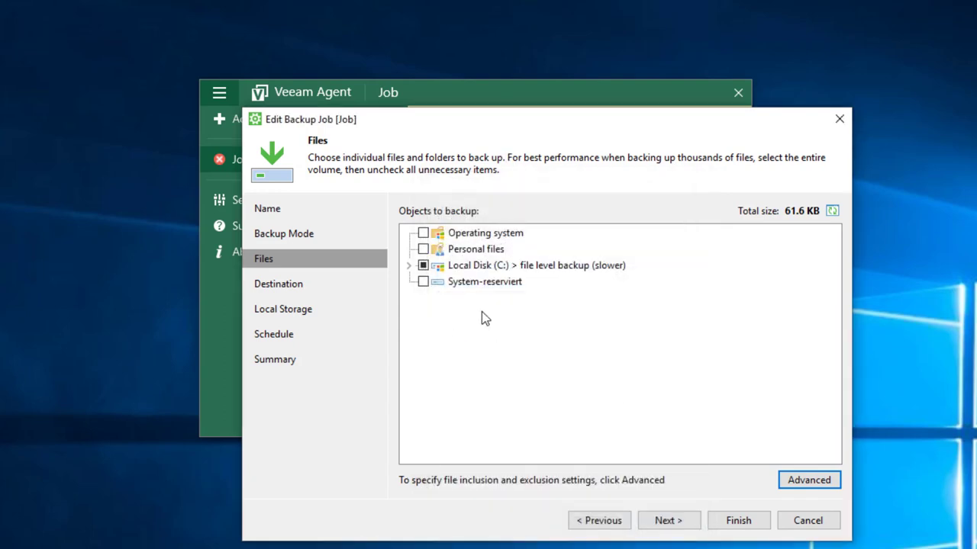
key("alt+n")
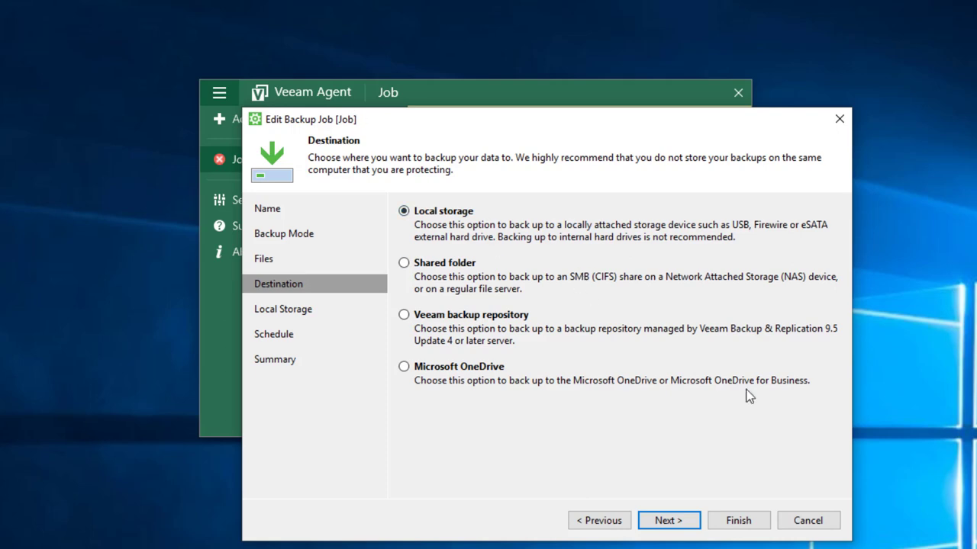
Keep local storage as the destination and examine the advanced compression, storage optimization and encryption settings.
left_click(663, 520)
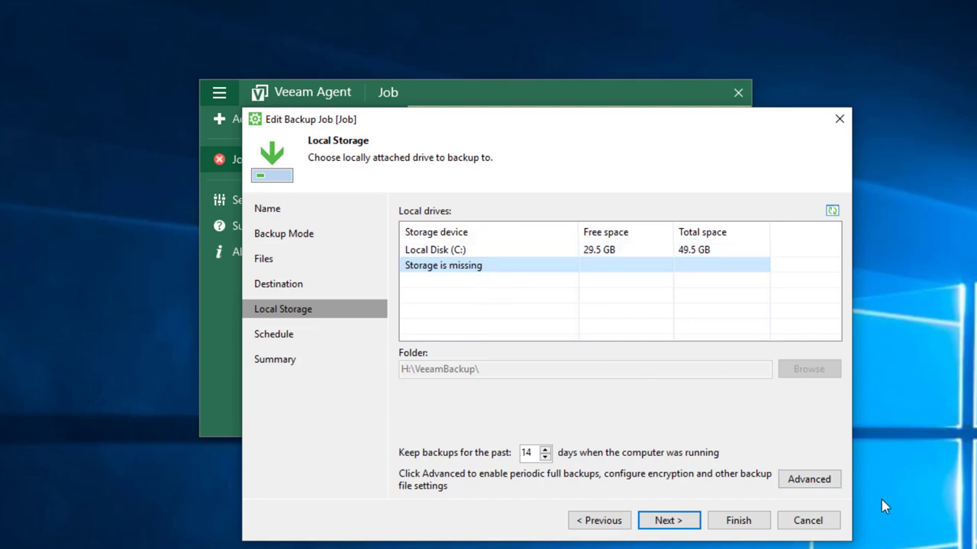
left_click(825, 486)
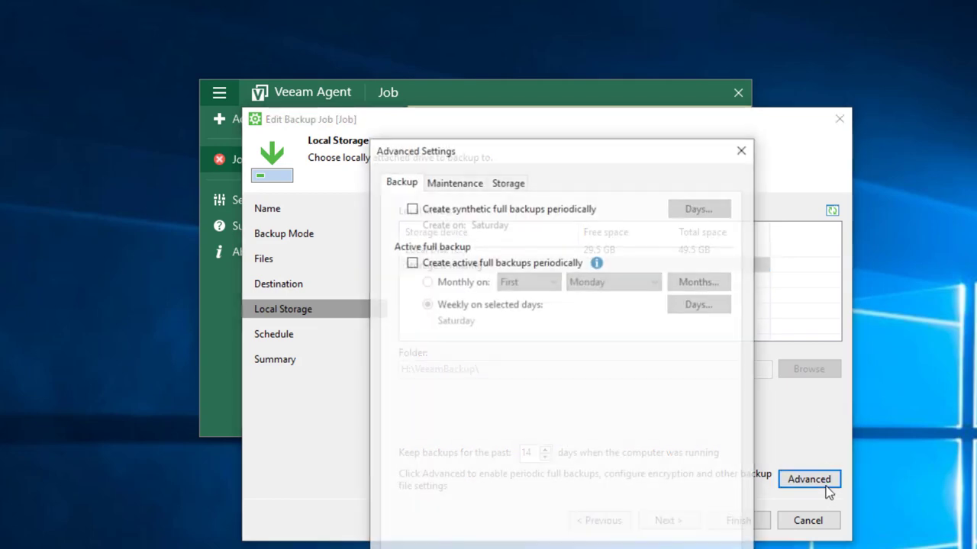
left_click(496, 187)
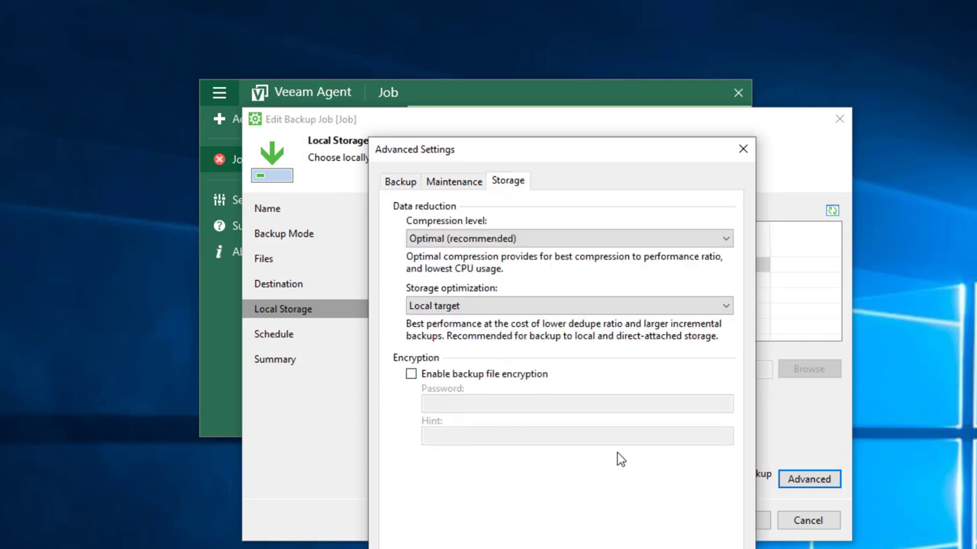
left_click(667, 516)
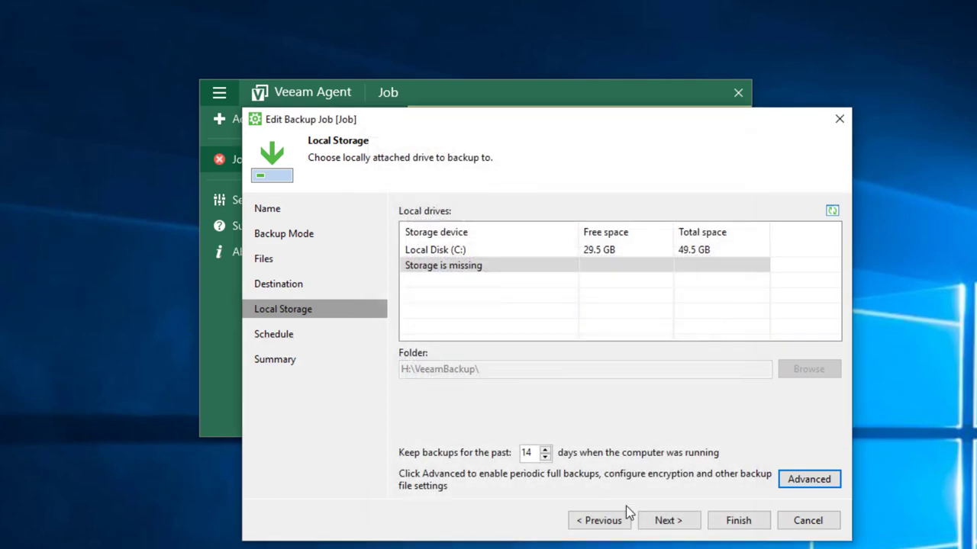
In the job's schedule, limit event-triggered backups to every 2 minutes and check the options for a powered-off computer.
left_click(693, 528)
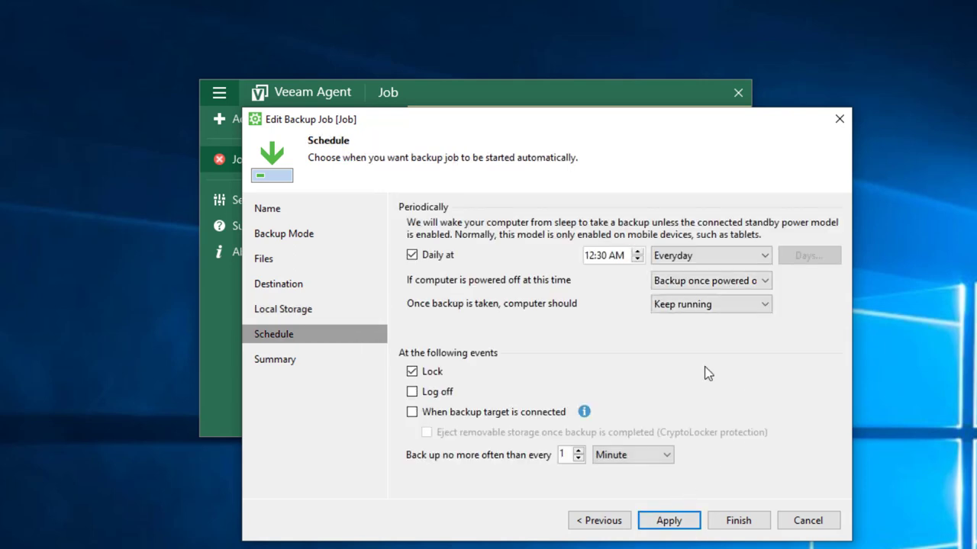
left_click(612, 261)
left_click(578, 450)
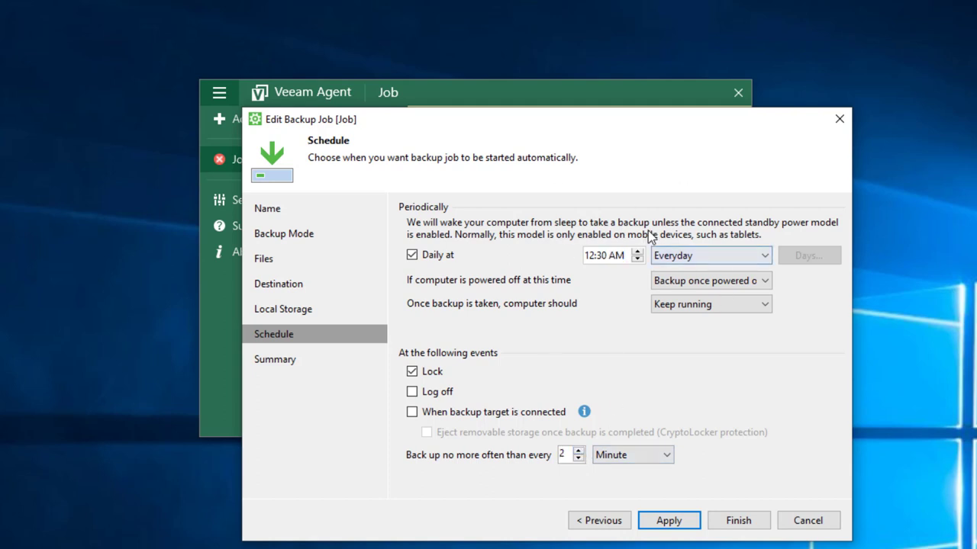
left_click(578, 459)
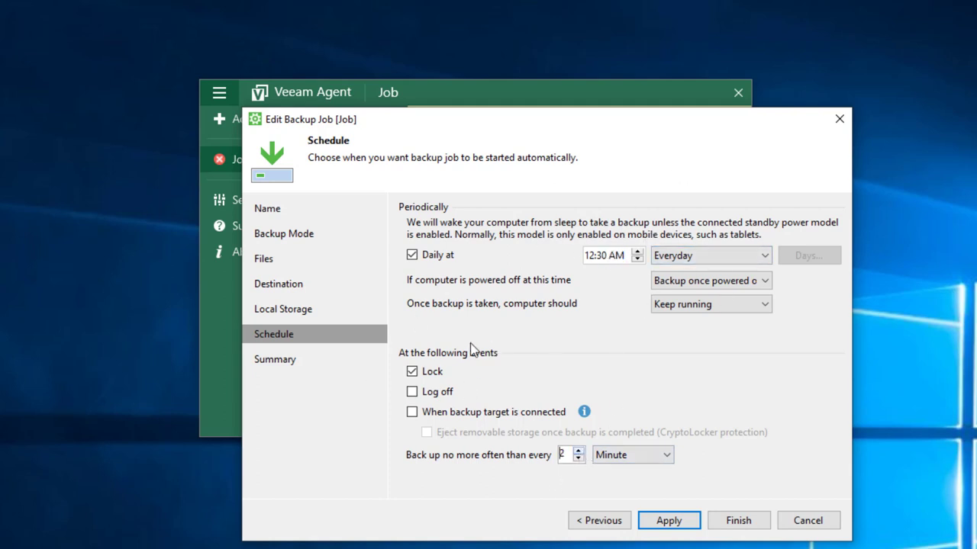
scroll(563, 451, "up", 1)
left_click(706, 281)
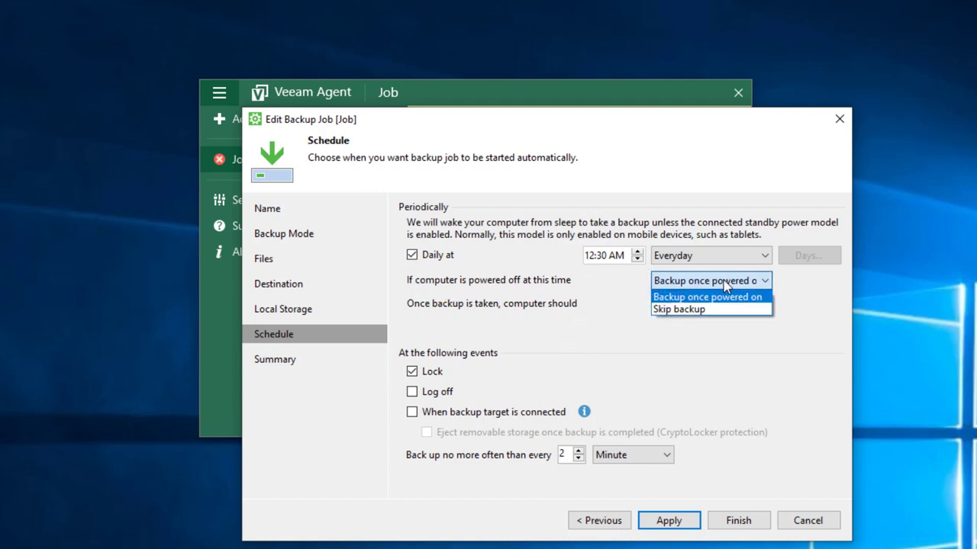
left_click(726, 280)
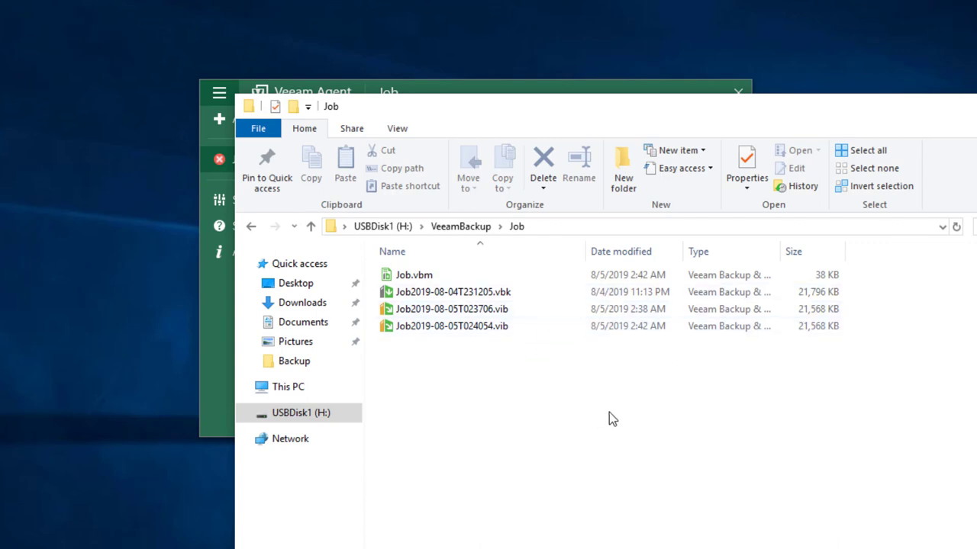
Try to open the incremental backup file Job2019-08-05T024054.vib directly from the Job folder.
left_click(504, 292)
left_click(556, 309, "ctrl")
left_click(508, 310)
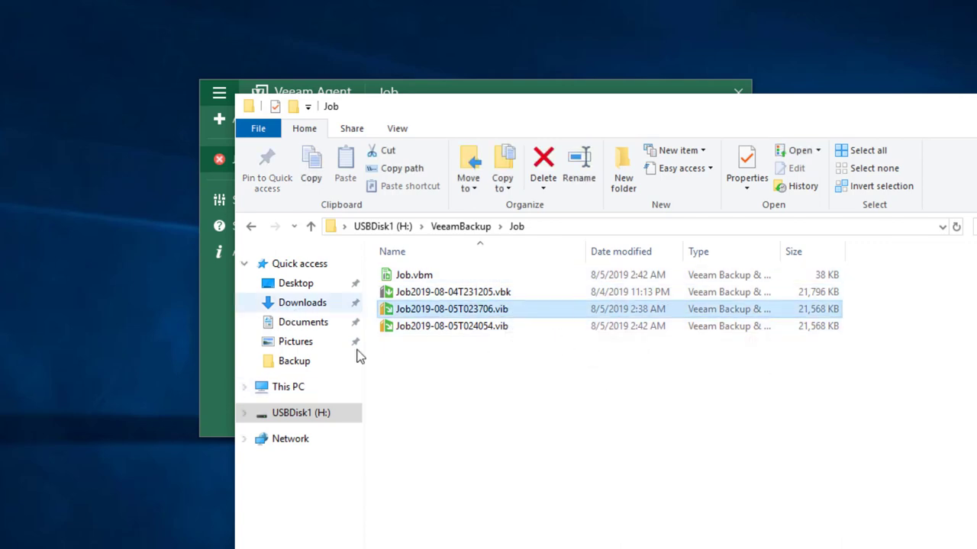
left_click(464, 328)
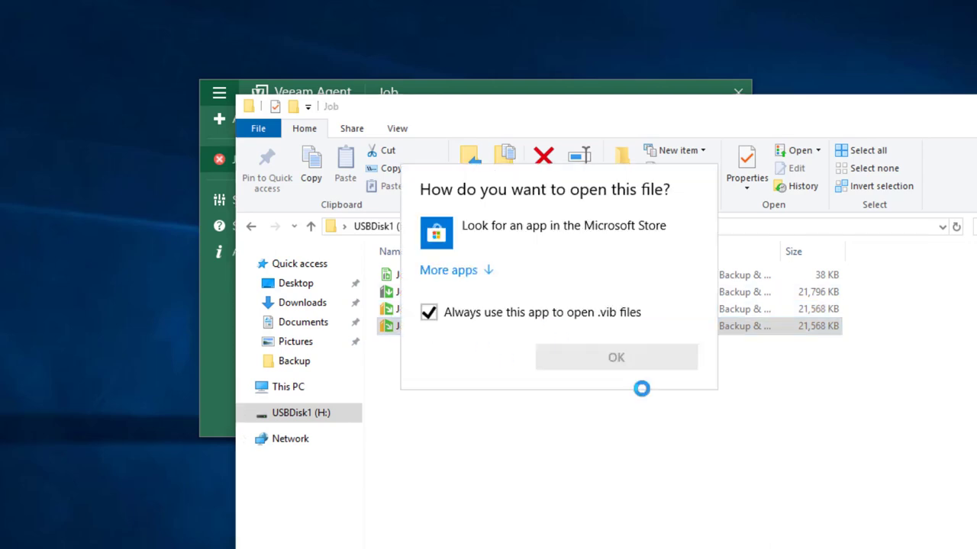
left_click(423, 410)
left_click(517, 308)
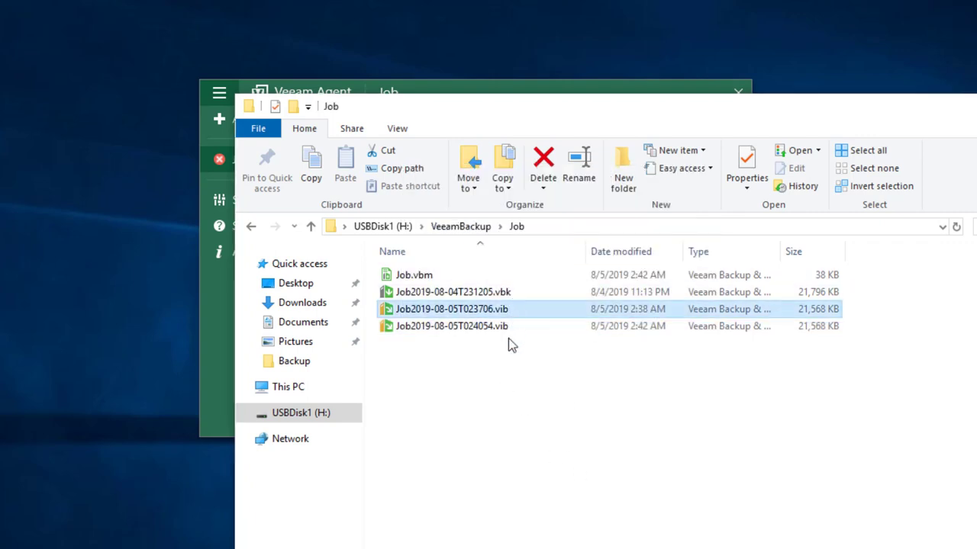
Open the full backup file Job2019-08-04T231205.vbk and allow Veeam Agent File Level Restore to make changes.
left_click(512, 328)
left_click(509, 292)
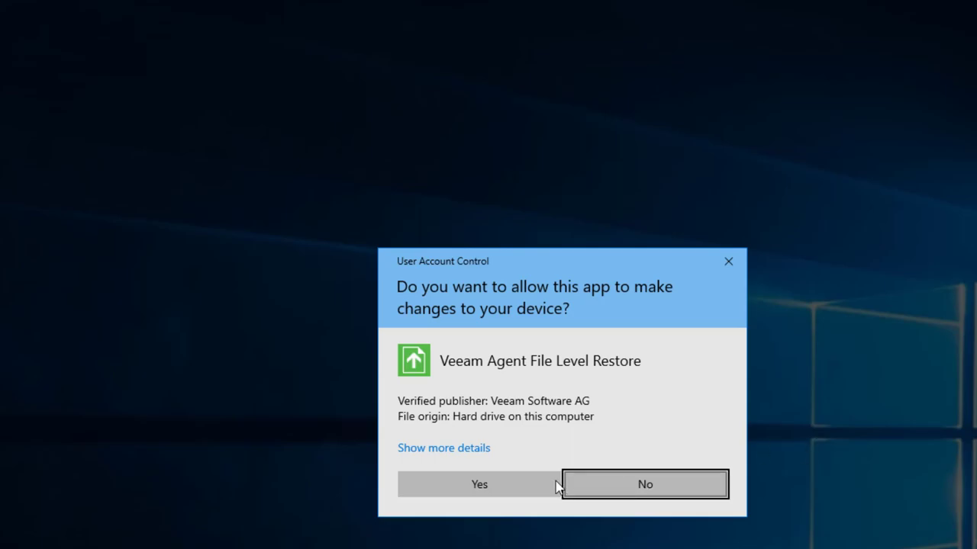
left_click(556, 486)
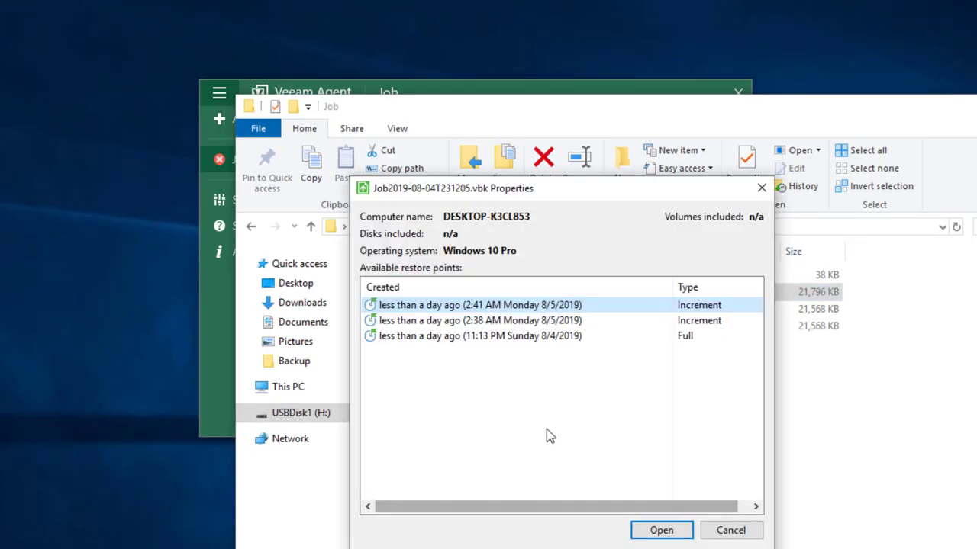
Look through the available restore points and open the increment from 2:41 AM Monday 8/5/2019.
left_click(465, 321)
left_click(469, 337)
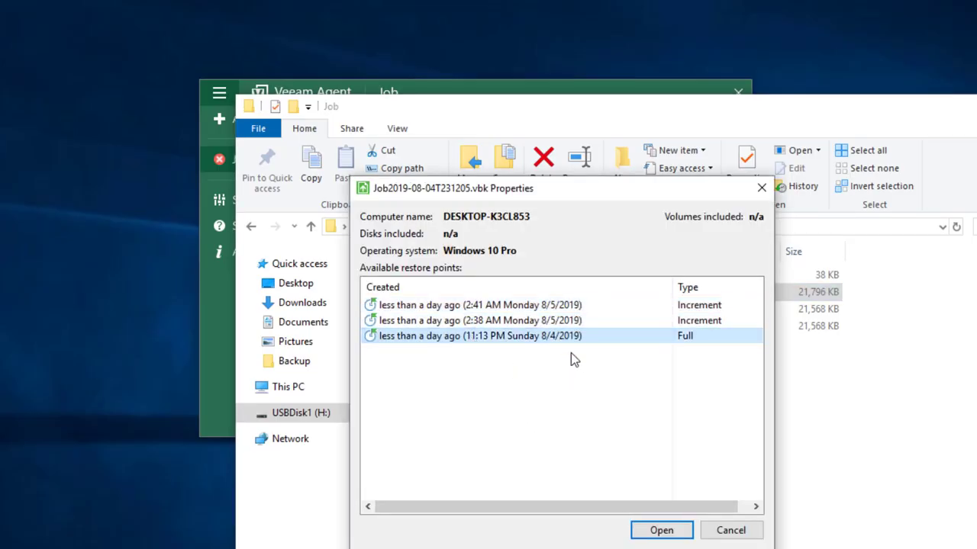
left_click(578, 321)
left_click(582, 307)
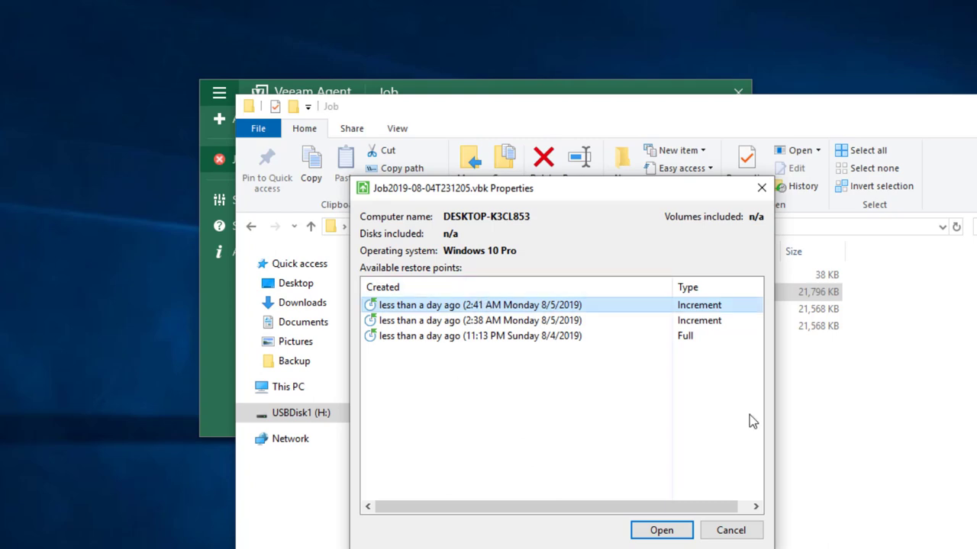
left_click(657, 529)
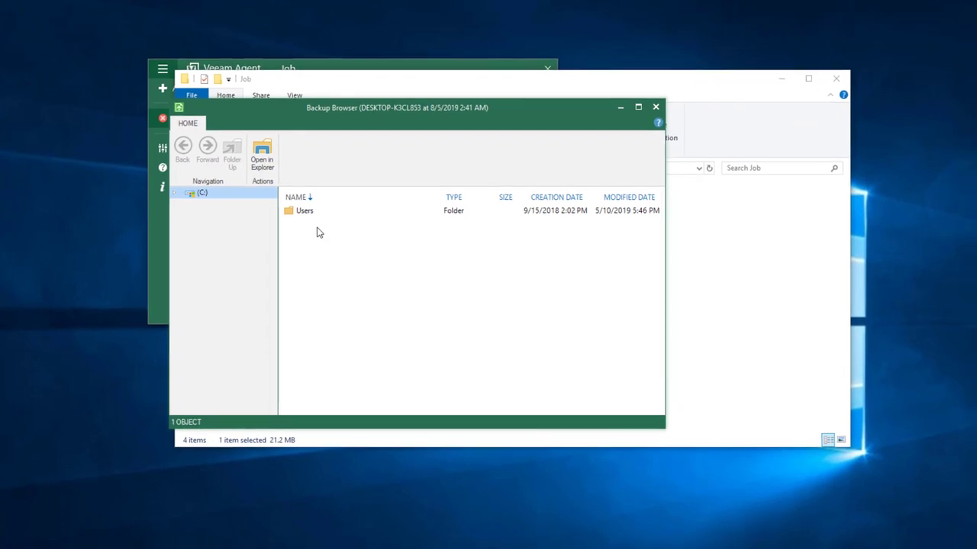
Browse the restore point to the Documents folder of the user profile under Users.
double_click(340, 229)
double_click(320, 212)
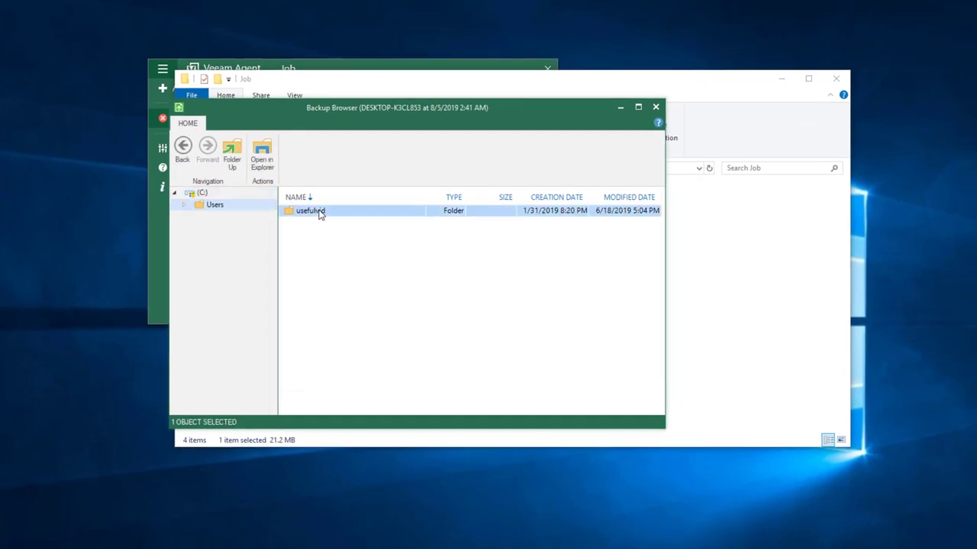
double_click(320, 213)
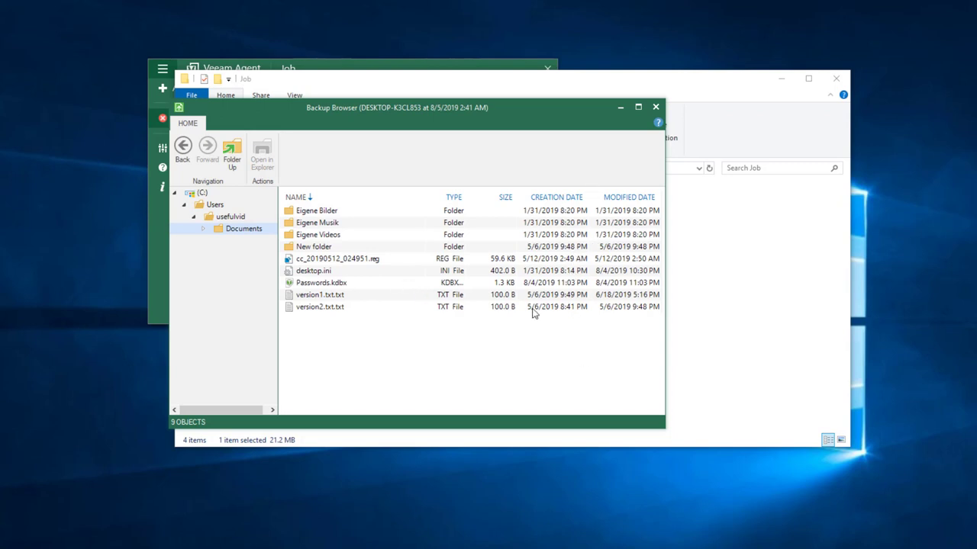
Request the properties of version1.txt.txt in the backed-up Documents folder.
left_click_drag(328, 109, 360, 85)
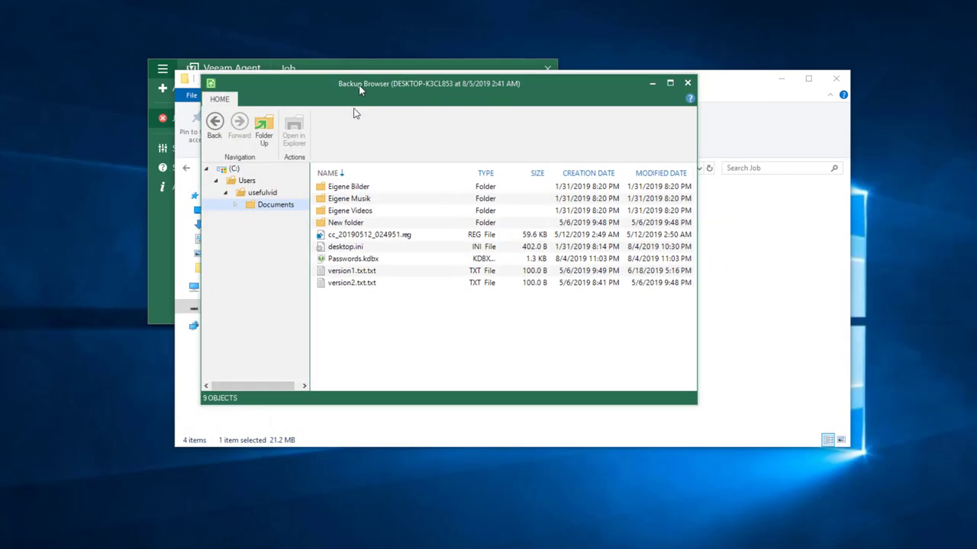
right_click(367, 272)
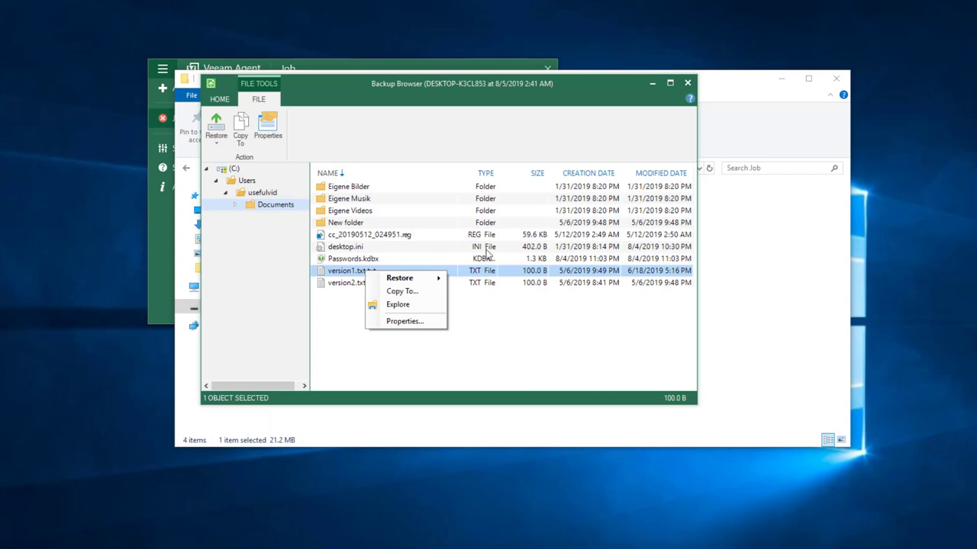
left_click(419, 322)
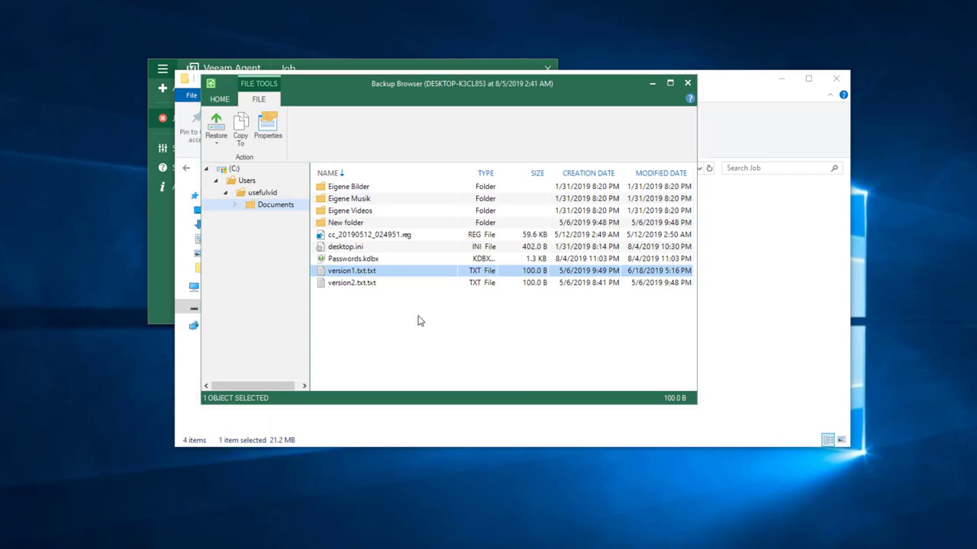
left_click(630, 281)
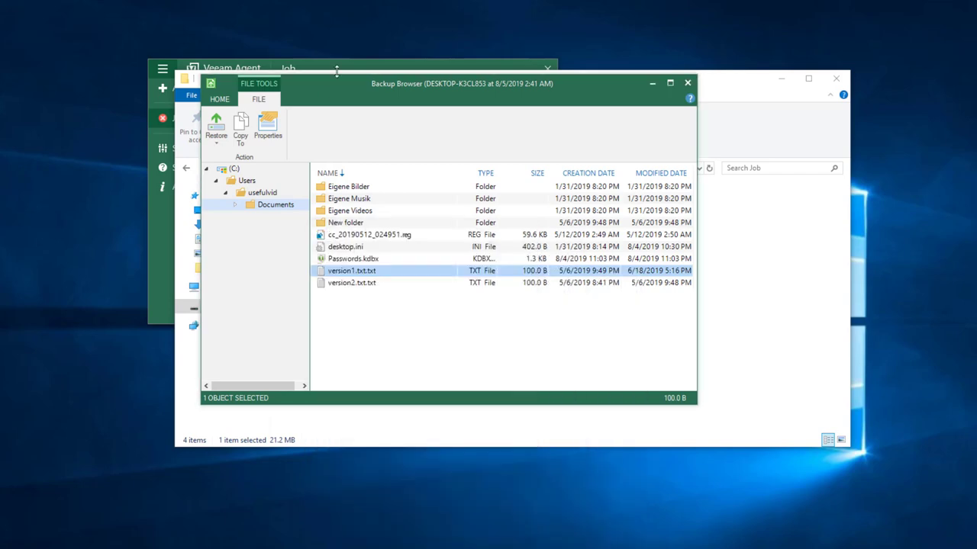
Check the available restore options for version1.txt.txt in the backed-up Documents folder without restoring it.
left_click_drag(287, 85, 341, 104)
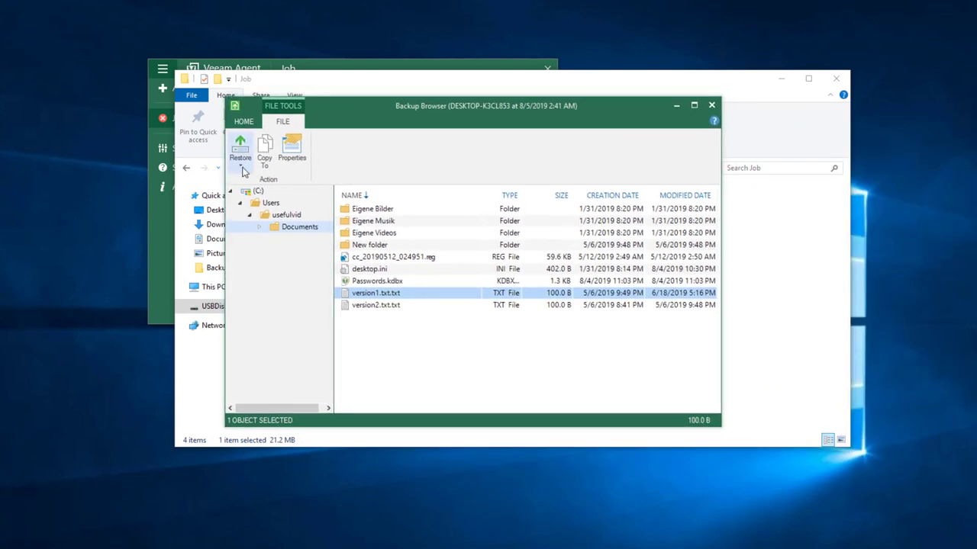
left_click(241, 168)
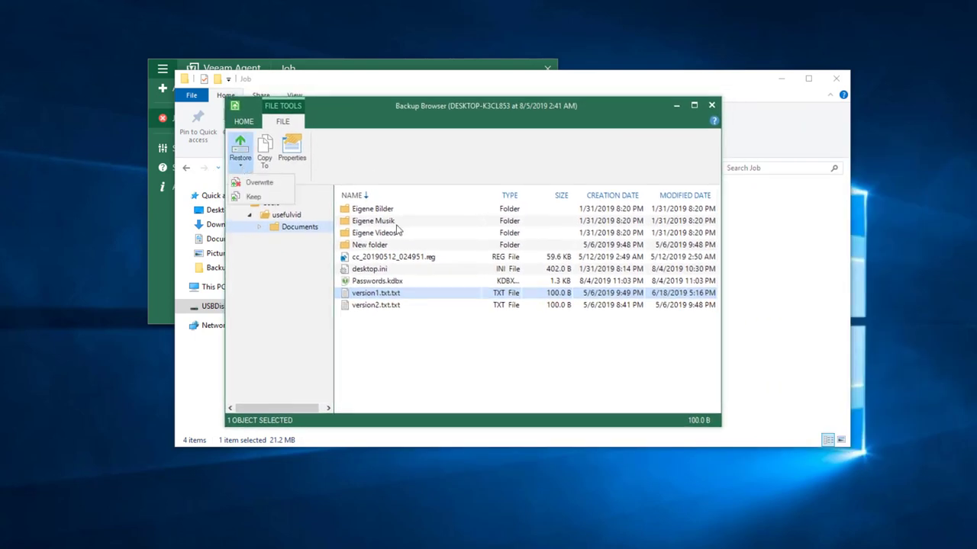
left_click(486, 370)
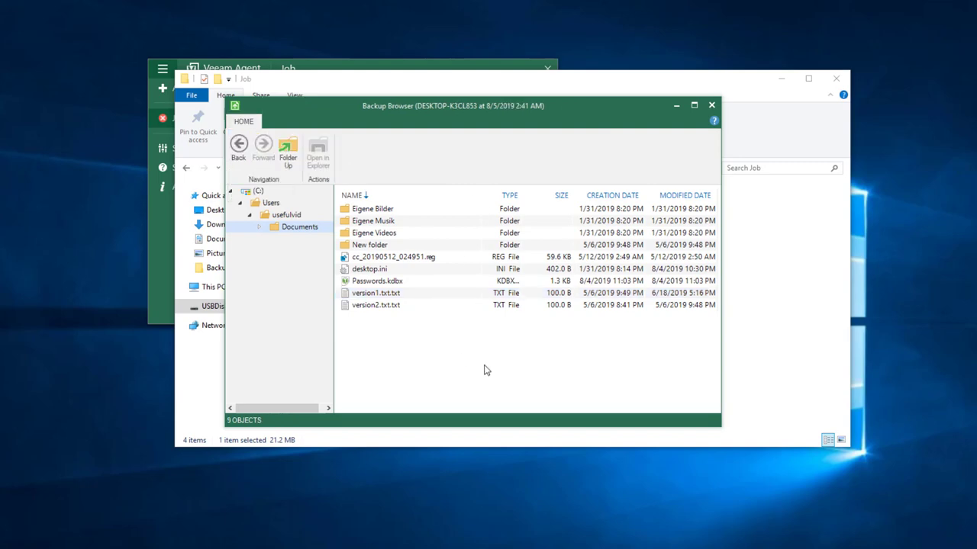
Go up to the backed-up user profile folder, open it in File Explorer, and browse to its Documents folder.
left_click(398, 306)
left_click(290, 149)
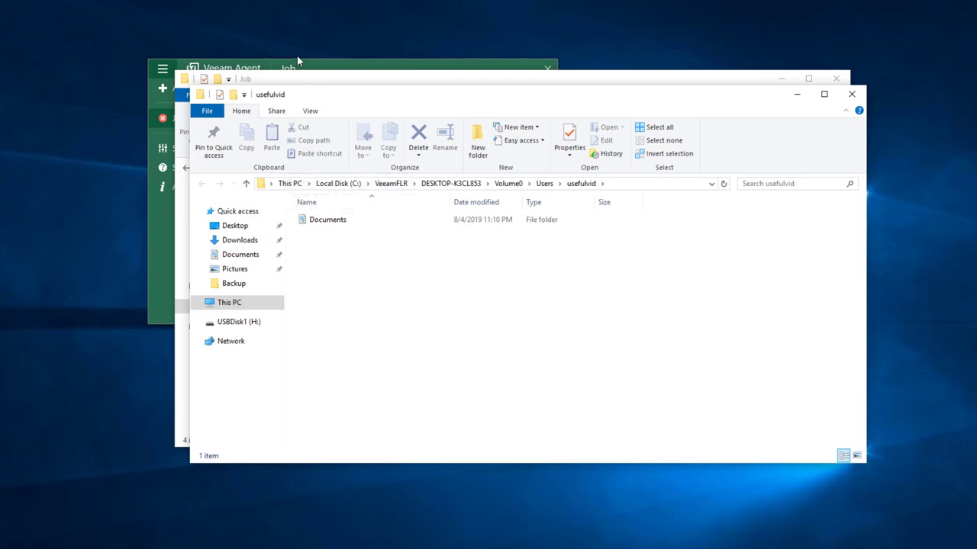
left_click(368, 220)
double_click(367, 220)
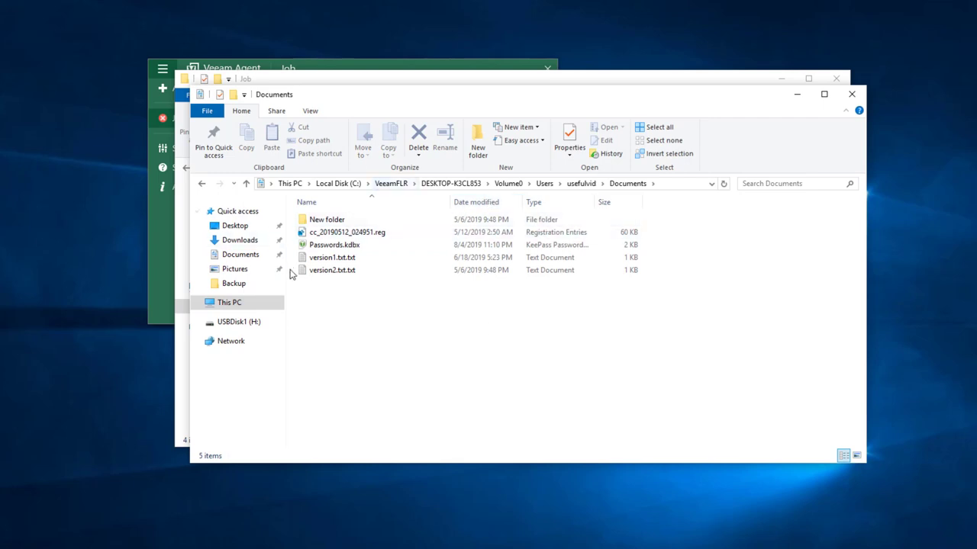
Check which file actions are available for version2.txt.txt in the mounted Documents folder, without applying any.
left_click(354, 275)
right_click(354, 275)
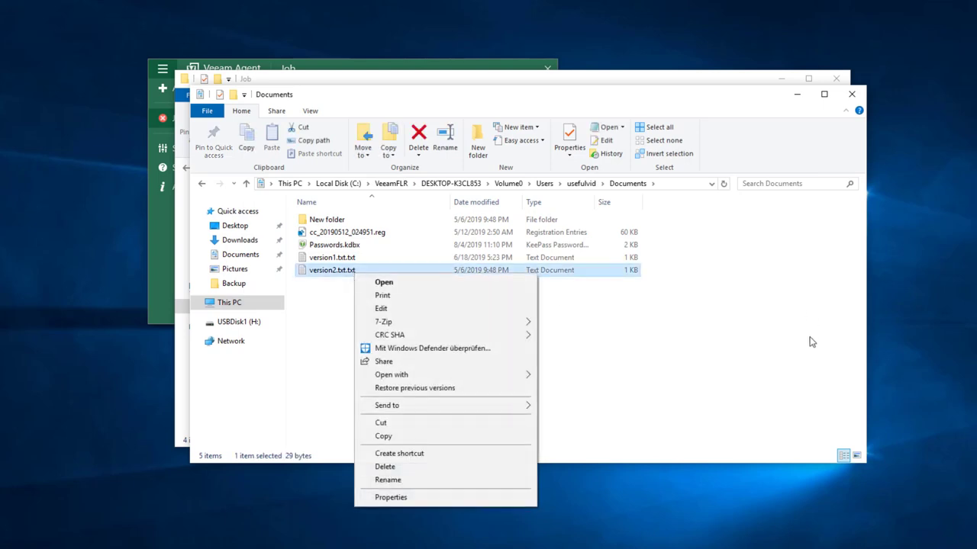
left_click(659, 334)
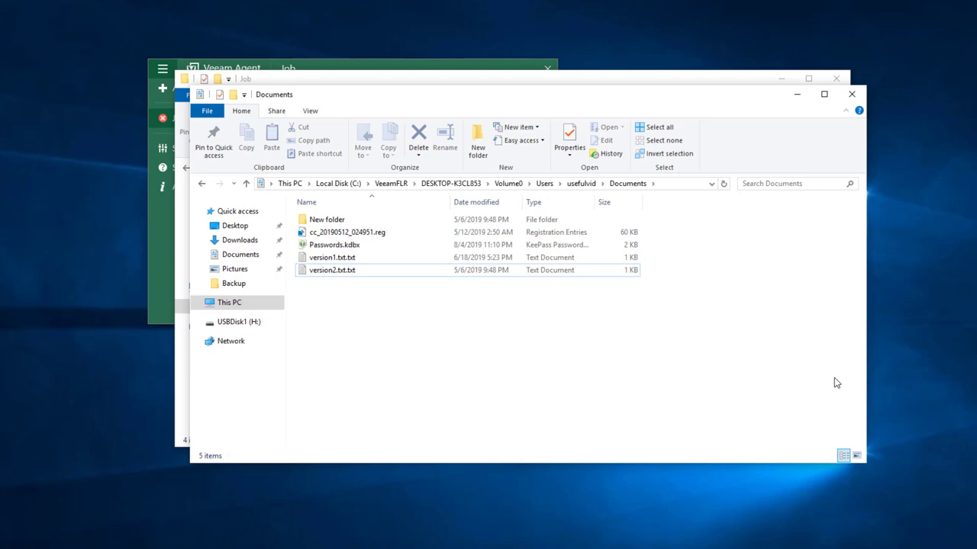
Close the mounted Documents folder window and the Backup Browser, and return to the Veeam Agent window.
left_click(851, 96)
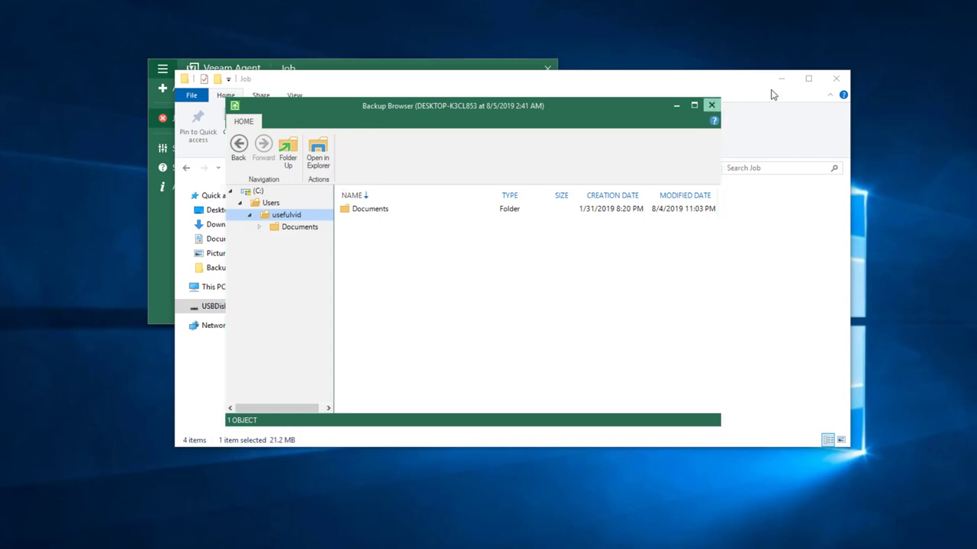
left_click(710, 104)
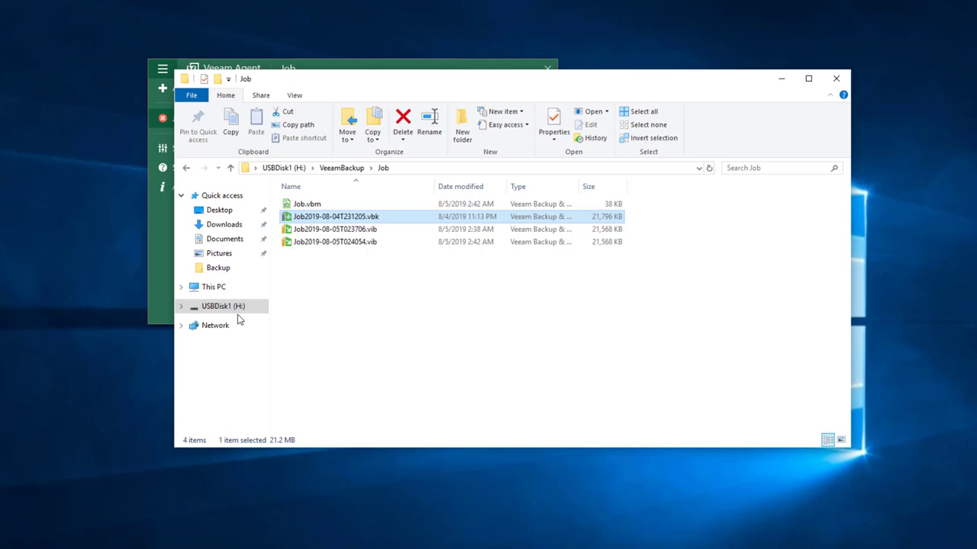
left_click(164, 298)
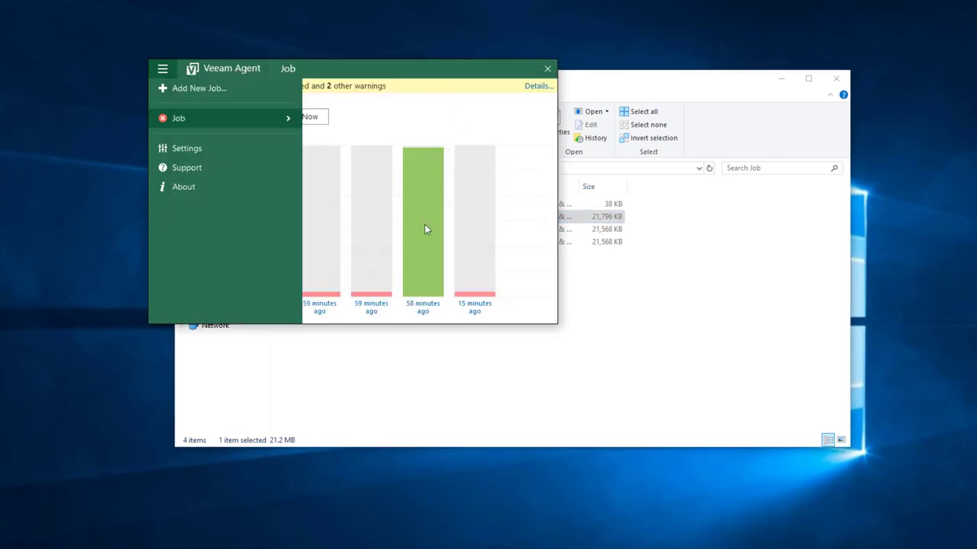